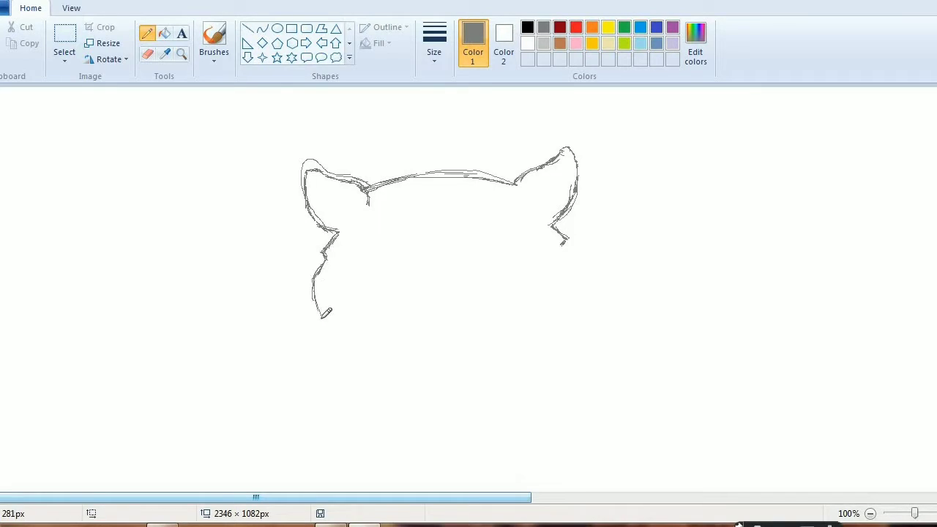
- Sketch the tiger's jagged cheek fur on both sides and the rounded chin below the muzzle in gray
mouse_move(572, 315)
left_mouse_down()
mouse_move(575, 262)
mouse_move(574, 309)
left_mouse_up()
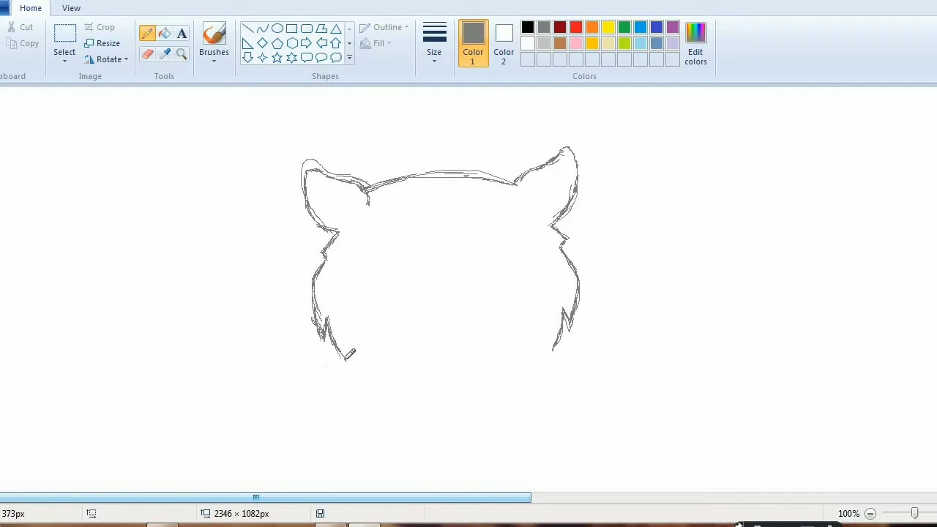
left_click_drag(350, 347, 357, 356)
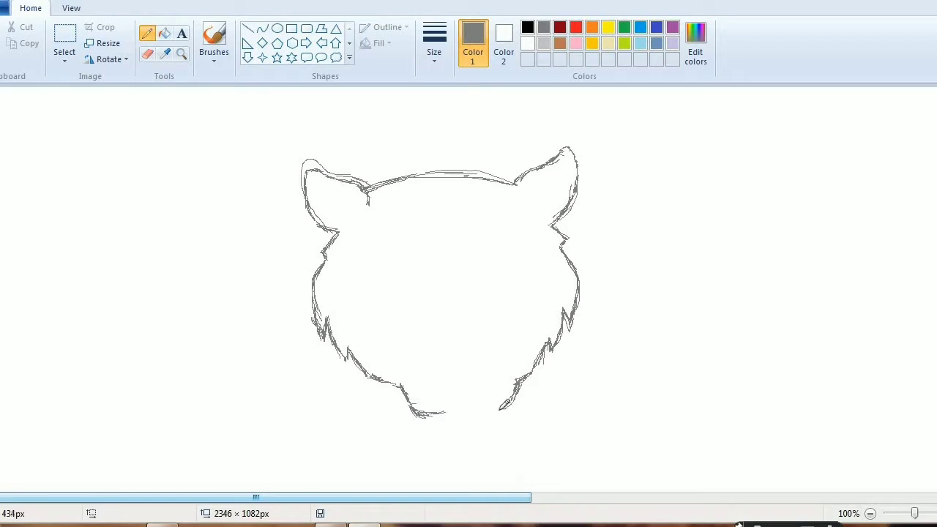
left_click_drag(460, 430, 488, 423)
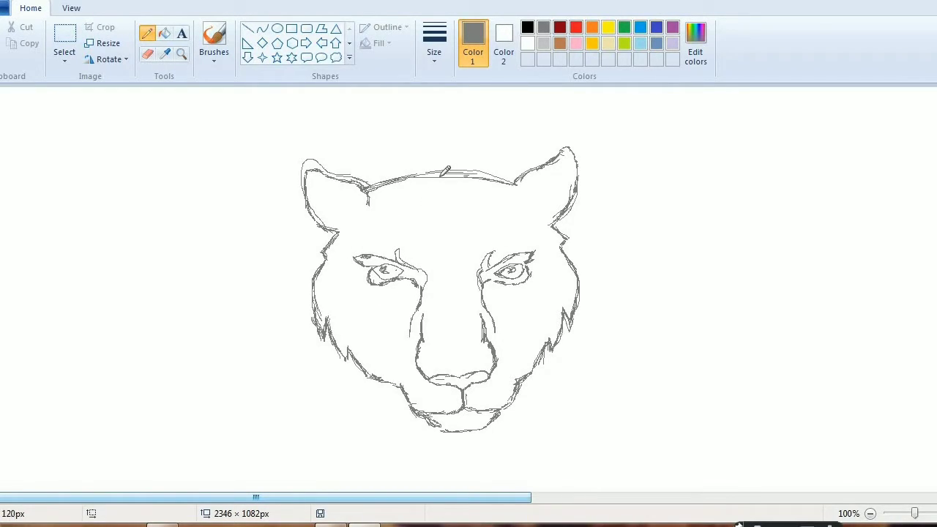
- Sketch a stripe at the top of the forehead and a line across the upper muzzle
left_click_drag(429, 184, 466, 178)
left_click_drag(446, 382, 398, 400)
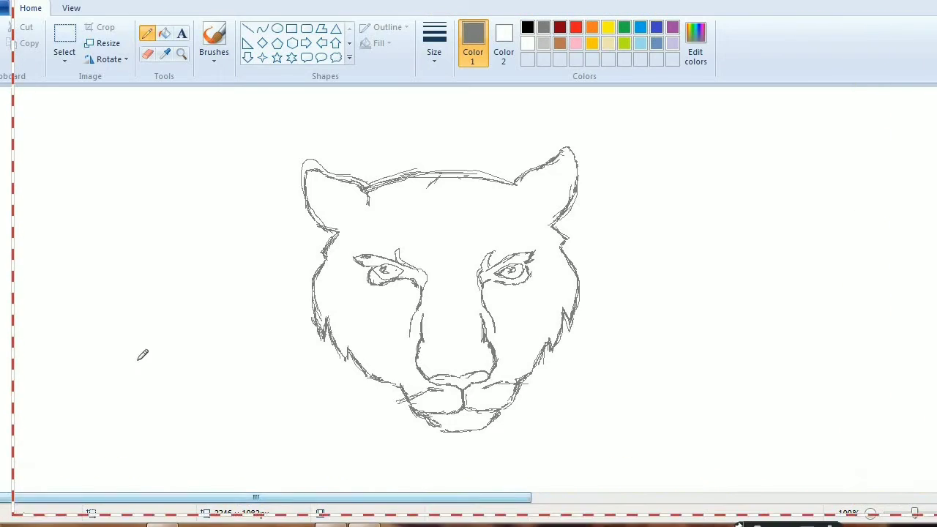
left_click(791, 524)
key("Escape")
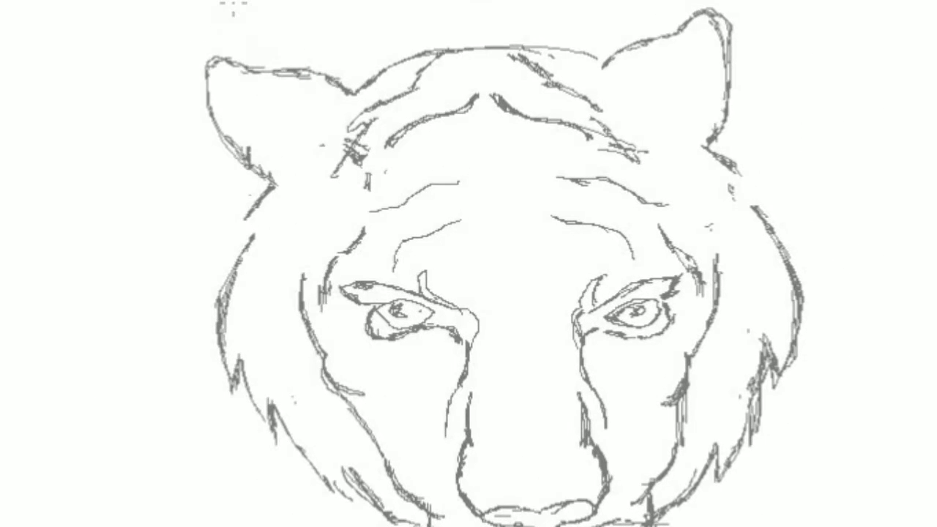
- Paint the ears, the top of the head, the left side of the face and the nose bridge orange with a thick brush
mouse_move(226, 66)
left_mouse_down()
mouse_move(334, 93)
mouse_move(339, 104)
mouse_move(229, 87)
mouse_move(223, 109)
mouse_move(279, 171)
left_mouse_up()
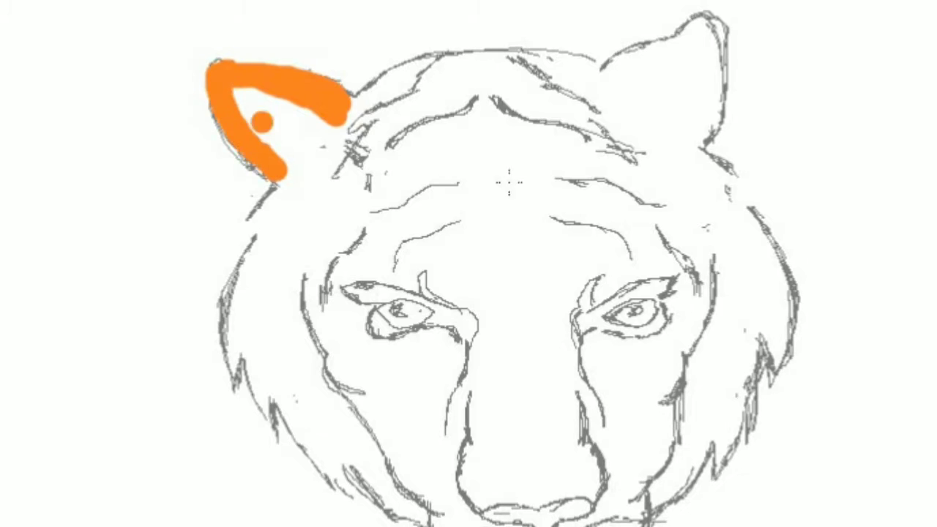
mouse_move(440, 63)
left_mouse_down()
mouse_move(344, 110)
mouse_move(346, 132)
mouse_move(267, 218)
left_mouse_up()
mouse_move(322, 161)
left_mouse_down()
mouse_move(315, 311)
mouse_move(396, 439)
left_mouse_up()
mouse_move(436, 74)
left_mouse_down()
mouse_move(531, 61)
mouse_move(596, 79)
mouse_move(650, 60)
mouse_move(692, 28)
left_mouse_up()
mouse_move(699, 128)
left_mouse_down()
mouse_move(676, 196)
mouse_move(718, 197)
mouse_move(632, 128)
mouse_move(626, 109)
mouse_move(542, 86)
mouse_move(520, 104)
mouse_move(480, 95)
mouse_move(421, 110)
mouse_move(450, 181)
mouse_move(452, 150)
mouse_move(478, 161)
mouse_move(511, 139)
mouse_move(524, 153)
mouse_move(531, 110)
mouse_move(514, 194)
mouse_move(478, 192)
mouse_move(460, 153)
mouse_move(498, 216)
mouse_move(530, 175)
mouse_move(506, 218)
mouse_move(450, 135)
mouse_move(488, 207)
mouse_move(531, 135)
mouse_move(542, 174)
mouse_move(492, 227)
mouse_move(516, 231)
mouse_move(498, 236)
mouse_move(472, 273)
mouse_move(483, 311)
left_mouse_up()
mouse_move(520, 244)
left_mouse_down()
mouse_move(547, 262)
mouse_move(551, 310)
mouse_move(491, 317)
mouse_move(478, 357)
mouse_move(499, 364)
mouse_move(535, 335)
mouse_move(562, 370)
mouse_move(556, 402)
left_mouse_up()
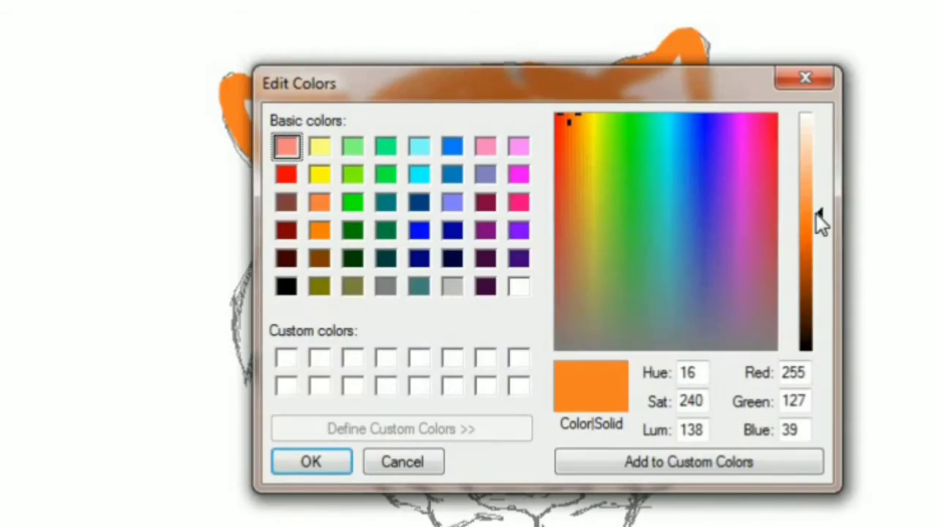
- Mix a lighter shade of the orange and paint it down the nose bridge to just above the nose
left_click_drag(818, 214, 818, 200)
left_click(312, 462)
left_click_drag(484, 391, 474, 472)
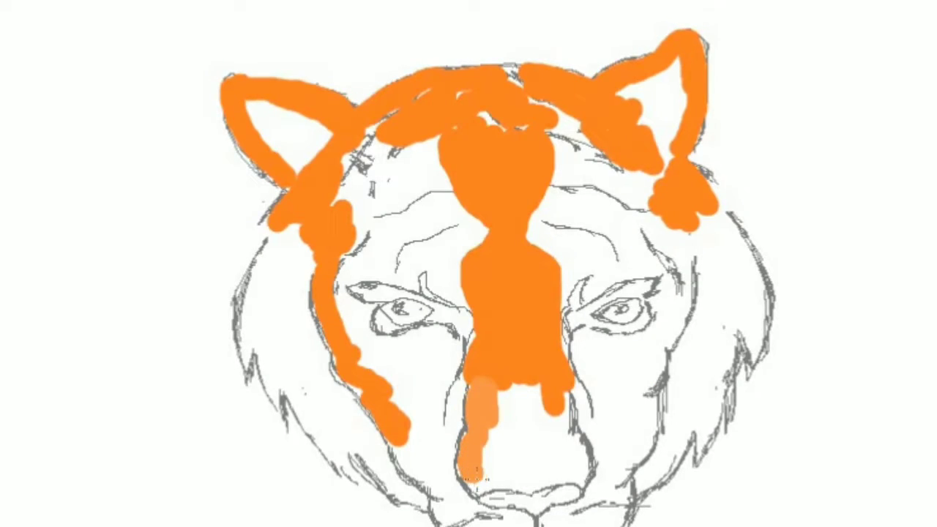
mouse_move(527, 384)
left_mouse_down()
mouse_move(476, 413)
mouse_move(557, 443)
left_mouse_up()
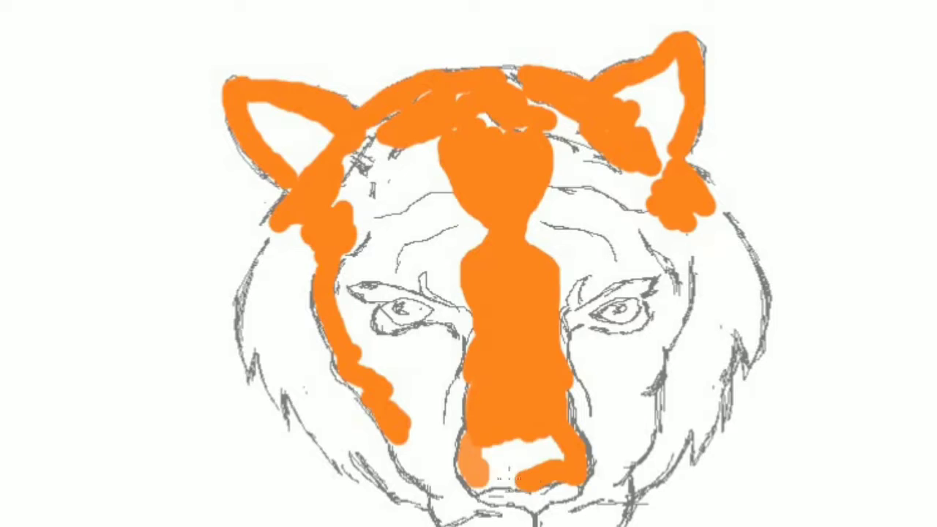
left_click_drag(507, 474, 545, 450)
mouse_move(500, 231)
left_mouse_down()
mouse_move(476, 263)
mouse_move(471, 465)
mouse_move(517, 472)
mouse_move(546, 461)
mouse_move(533, 343)
mouse_move(517, 347)
mouse_move(517, 450)
mouse_move(503, 413)
mouse_move(481, 193)
mouse_move(492, 235)
mouse_move(494, 199)
left_mouse_up()
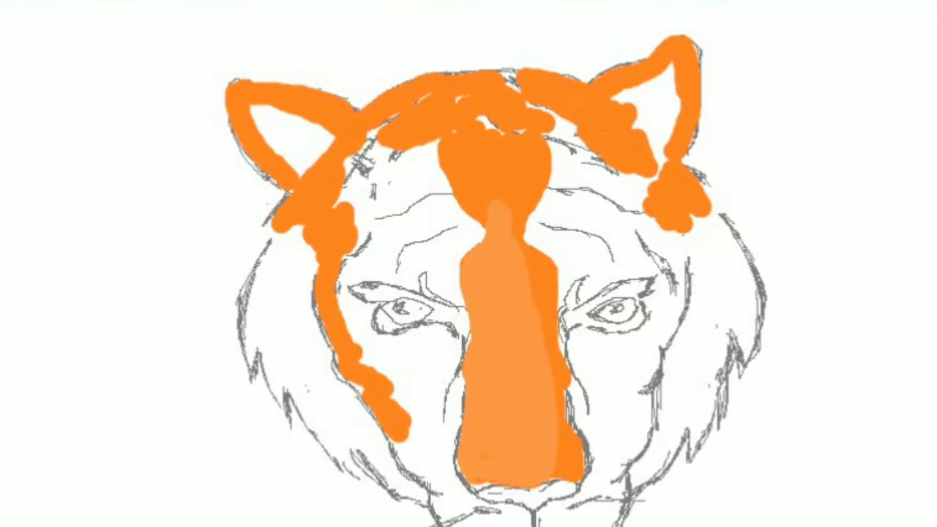
- Paint pale orange highlights on the central forehead, the left temple and the left cheek
left_click(494, 194)
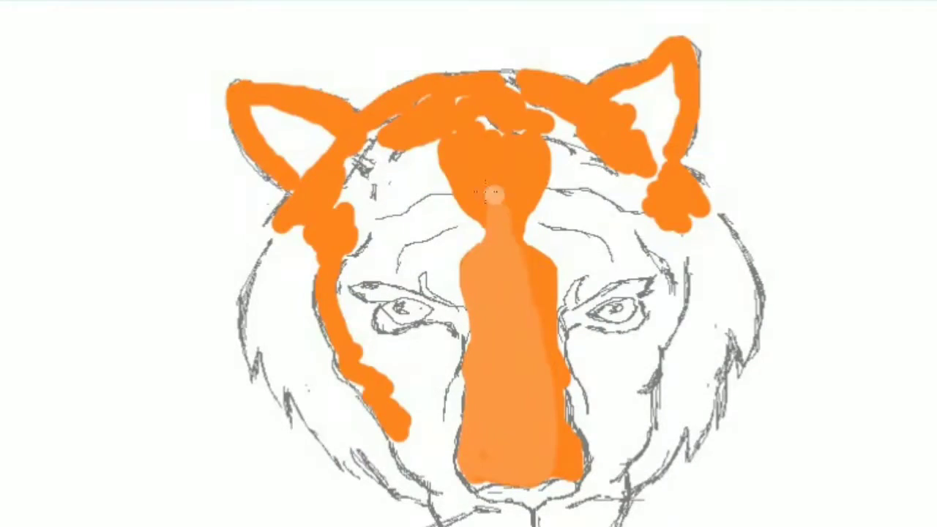
mouse_move(492, 194)
left_mouse_down()
mouse_move(462, 188)
mouse_move(455, 155)
mouse_move(484, 150)
mouse_move(505, 204)
left_mouse_up()
mouse_move(401, 370)
left_mouse_down()
mouse_move(386, 394)
mouse_move(448, 499)
mouse_move(418, 341)
mouse_move(359, 363)
mouse_move(338, 314)
mouse_move(334, 221)
mouse_move(359, 236)
mouse_move(367, 176)
mouse_move(315, 234)
mouse_move(307, 183)
mouse_move(330, 117)
mouse_move(359, 121)
left_mouse_up()
left_click(594, 142)
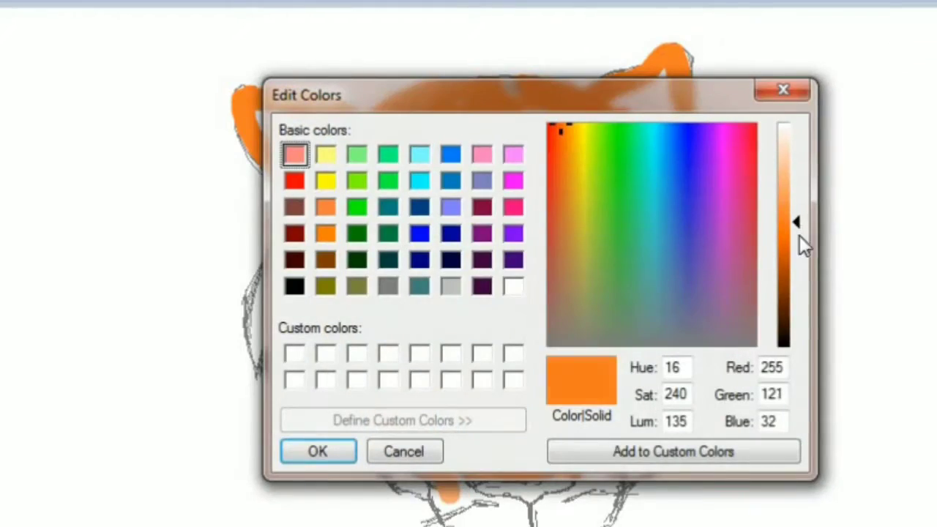
- Mix a dark burnt orange and shade the right ear, the right side of the forehead and the edge of the nose bridge
left_click_drag(798, 235, 790, 268)
left_click(318, 451)
mouse_move(672, 219)
left_mouse_down()
mouse_move(697, 228)
mouse_move(669, 185)
left_mouse_up()
mouse_move(656, 160)
left_mouse_down()
mouse_move(666, 79)
mouse_move(615, 113)
left_mouse_up()
mouse_move(577, 101)
left_mouse_down()
mouse_move(554, 102)
mouse_move(545, 130)
mouse_move(635, 180)
left_mouse_up()
left_click_drag(537, 193, 538, 191)
mouse_move(544, 139)
left_mouse_down()
mouse_move(538, 196)
mouse_move(521, 231)
mouse_move(546, 276)
mouse_move(543, 261)
left_mouse_up()
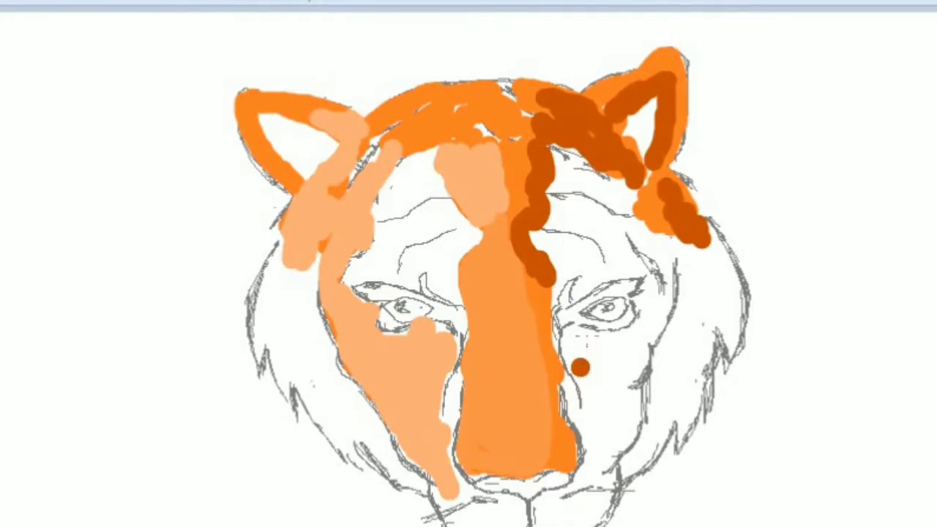
- Mix a brighter shade of the dark orange and paint the right cheek and the area around the right eye's outer side
left_click(904, 2)
left_click_drag(788, 256, 787, 243)
left_click(318, 448)
mouse_move(584, 350)
left_mouse_down()
mouse_move(618, 345)
mouse_move(586, 399)
mouse_move(578, 439)
mouse_move(590, 468)
left_mouse_up()
left_click_drag(608, 399, 650, 311)
mouse_move(655, 220)
left_mouse_down()
mouse_move(623, 223)
mouse_move(613, 253)
left_mouse_up()
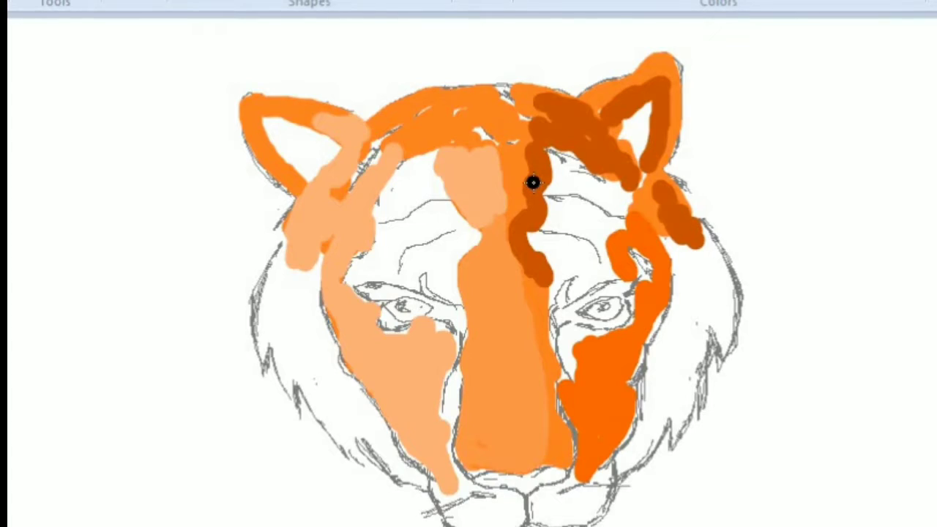
- Outline both ears and the top of the head in thick black, and darken the inner ears
mouse_move(365, 124)
left_mouse_down()
mouse_move(245, 96)
mouse_move(258, 166)
mouse_move(291, 200)
mouse_move(259, 159)
mouse_move(299, 189)
left_mouse_up()
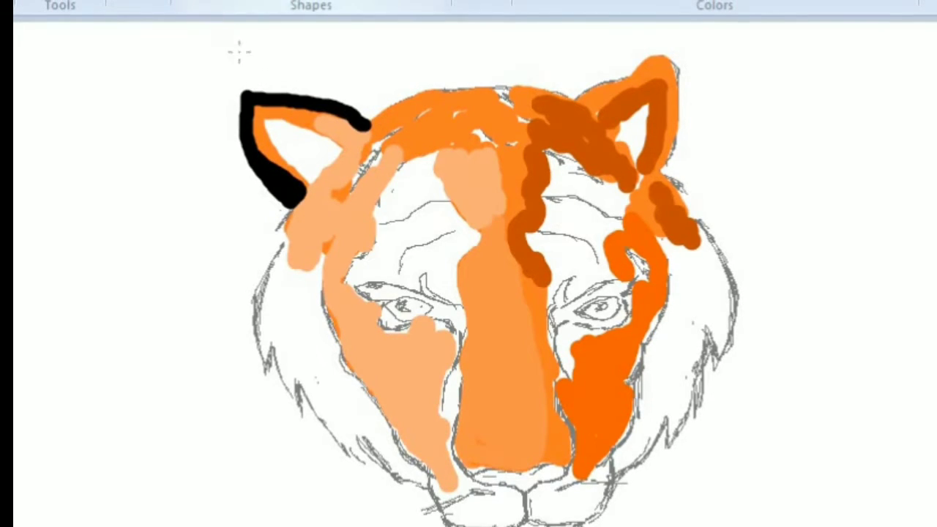
mouse_move(267, 124)
left_mouse_down()
mouse_move(291, 165)
mouse_move(311, 169)
mouse_move(297, 147)
left_mouse_up()
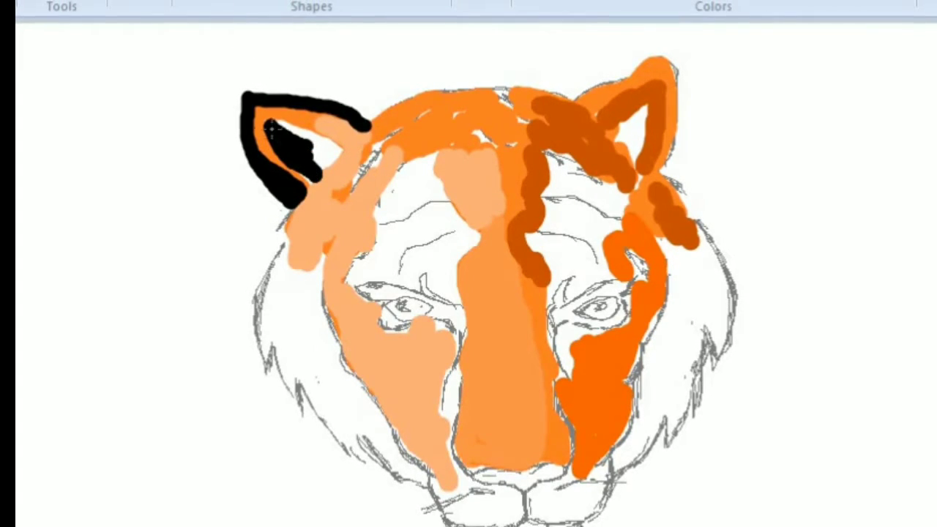
left_click_drag(619, 140, 652, 95)
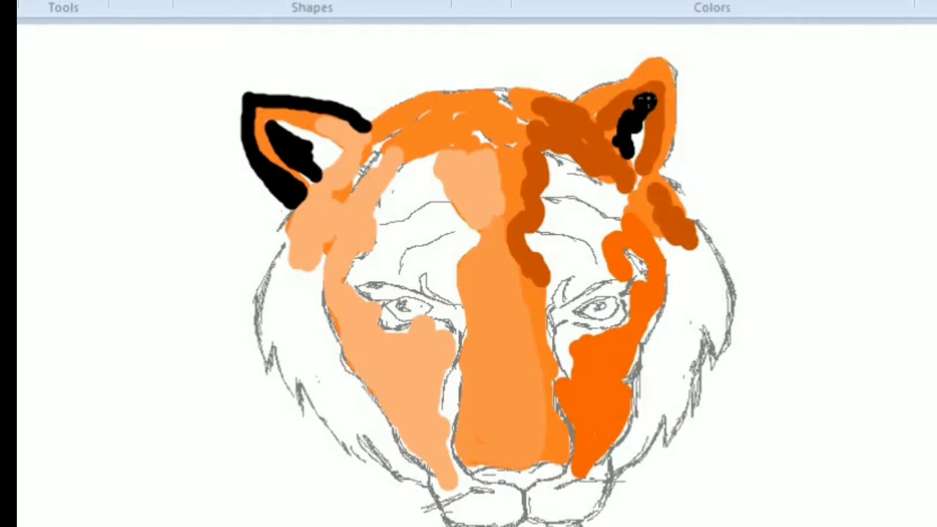
mouse_move(568, 103)
left_mouse_down()
mouse_move(661, 58)
mouse_move(681, 79)
mouse_move(665, 165)
left_mouse_up()
mouse_move(350, 109)
left_mouse_down()
mouse_move(436, 87)
mouse_move(546, 88)
left_mouse_up()
left_click_drag(380, 106, 366, 119)
- Outline the jagged cheek fur on both sides of the head in thick black
mouse_move(308, 194)
left_mouse_down()
mouse_move(279, 230)
mouse_move(287, 252)
mouse_move(270, 285)
mouse_move(260, 347)
mouse_move(269, 373)
mouse_move(281, 351)
mouse_move(306, 408)
left_mouse_up()
mouse_move(341, 442)
left_mouse_down()
mouse_move(364, 459)
mouse_move(395, 459)
mouse_move(368, 437)
mouse_move(401, 474)
left_mouse_up()
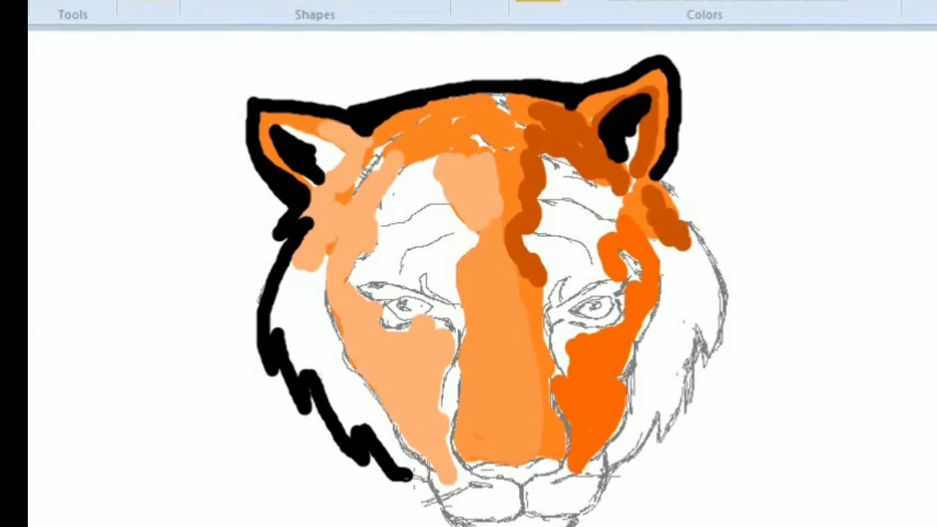
left_click_drag(663, 179, 701, 210)
mouse_move(712, 271)
left_mouse_down()
mouse_move(723, 321)
mouse_move(705, 363)
mouse_move(693, 317)
mouse_move(677, 414)
mouse_move(646, 391)
left_mouse_up()
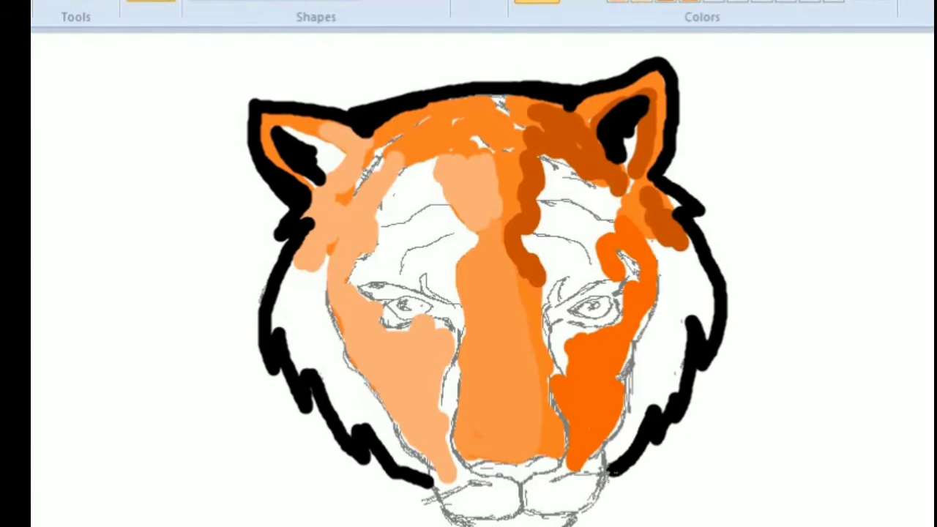
left_click_drag(659, 438, 599, 486)
- Outline the chin, muzzle and mouth in black, and fill in the tip of the nose
mouse_move(427, 467)
left_mouse_down()
mouse_move(459, 516)
mouse_move(516, 514)
mouse_move(518, 481)
mouse_move(532, 512)
mouse_move(577, 511)
left_mouse_up()
left_click_drag(510, 520, 565, 521)
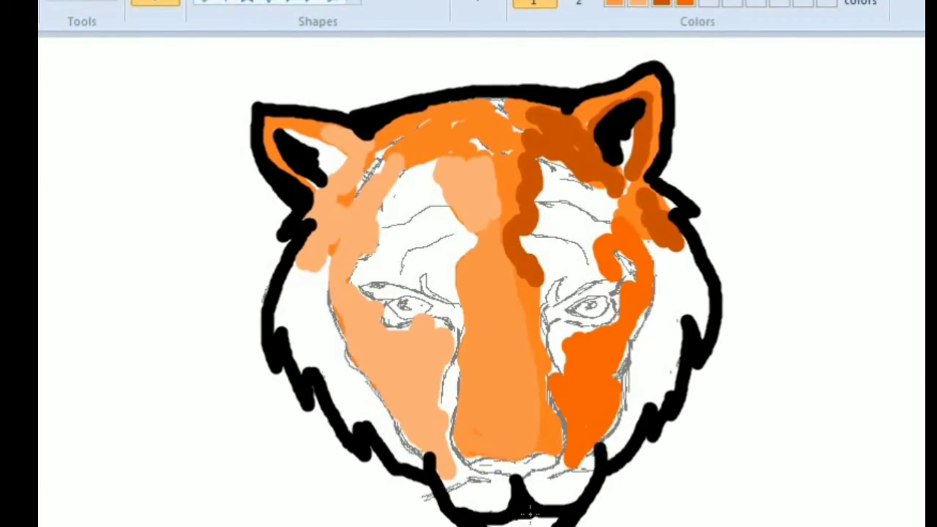
left_click_drag(474, 464, 555, 462)
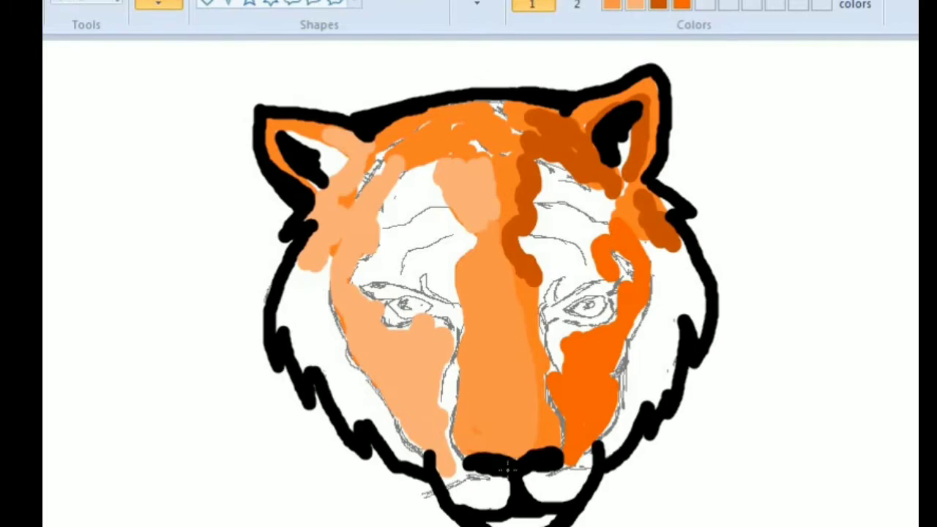
- Draw black contour lines along both sides of the nose and the creases below the inner eye corners
mouse_move(467, 461)
left_mouse_down()
mouse_move(450, 432)
mouse_move(461, 400)
left_mouse_up()
left_click_drag(549, 398, 567, 441)
left_click_drag(468, 403, 463, 366)
left_click_drag(550, 397, 538, 355)
mouse_move(449, 330)
left_mouse_down()
mouse_move(453, 361)
mouse_move(439, 399)
left_mouse_up()
left_click_drag(546, 313, 566, 376)
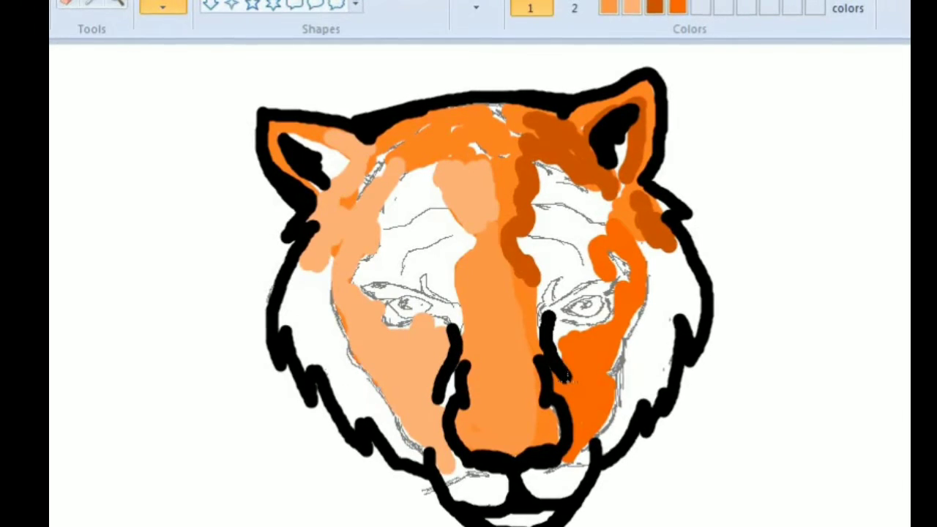
- Outline both eyes in black, including the short brow creases rising from their inner corners
left_click_drag(461, 323, 423, 272)
left_click_drag(545, 314, 562, 265)
mouse_move(557, 306)
left_mouse_down()
mouse_move(614, 283)
mouse_move(574, 324)
mouse_move(590, 321)
mouse_move(607, 287)
left_mouse_up()
key("ctrl+z")
mouse_move(461, 300)
left_mouse_down()
mouse_move(404, 284)
mouse_move(369, 288)
mouse_move(429, 313)
mouse_move(390, 312)
mouse_move(432, 313)
left_mouse_up()
key("ctrl+z")
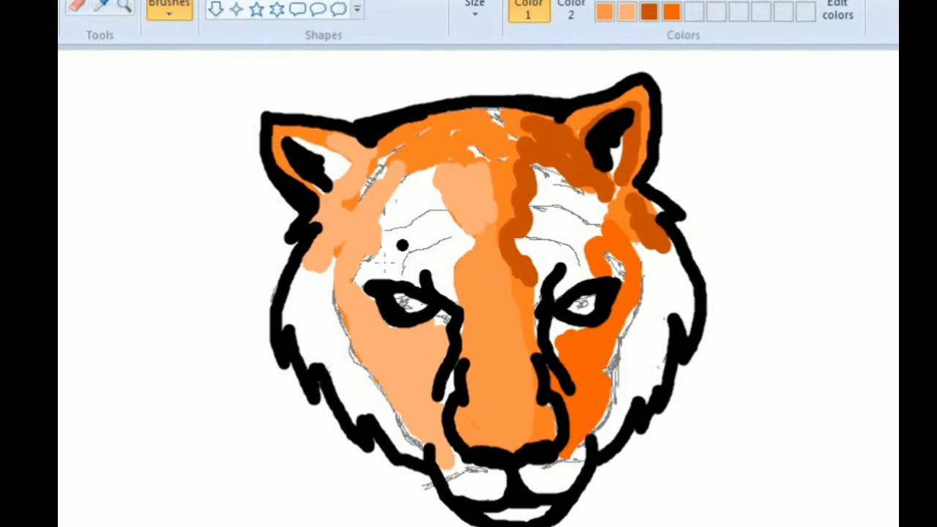
- Draw black curved stripes beside the outer corners of both eyes and above each brow
mouse_move(350, 296)
left_mouse_down()
mouse_move(356, 260)
mouse_move(386, 228)
left_mouse_up()
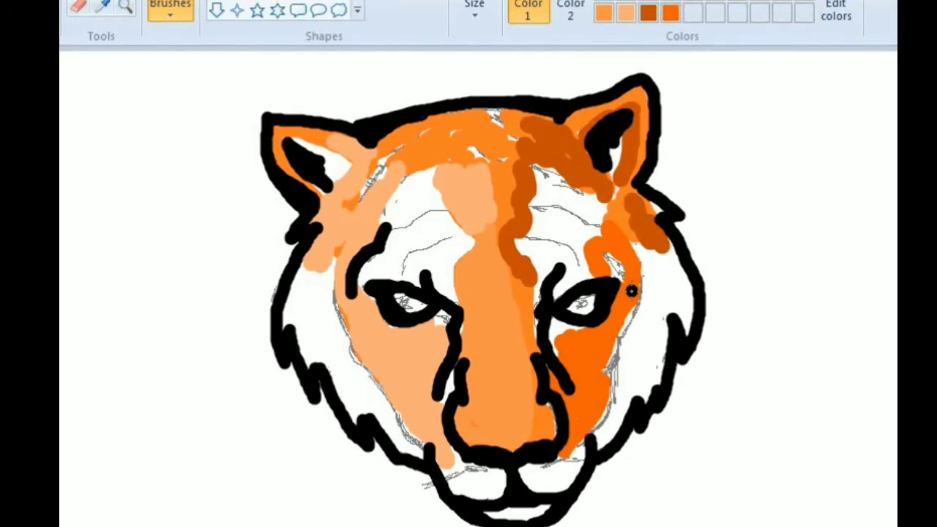
left_click_drag(632, 292, 624, 251)
left_click_drag(464, 232, 404, 264)
left_click_drag(518, 228, 582, 259)
- Draw the middle forehead stripes in black on both sides, hooked near the center with long curves above
mouse_move(458, 205)
left_mouse_down()
mouse_move(392, 211)
mouse_move(410, 192)
mouse_move(457, 196)
mouse_move(455, 179)
left_mouse_up()
key("ctrl+z")
mouse_move(525, 180)
left_mouse_down()
mouse_move(559, 199)
mouse_move(603, 202)
left_mouse_up()
mouse_move(469, 147)
left_mouse_down()
mouse_move(413, 169)
mouse_move(369, 205)
left_mouse_up()
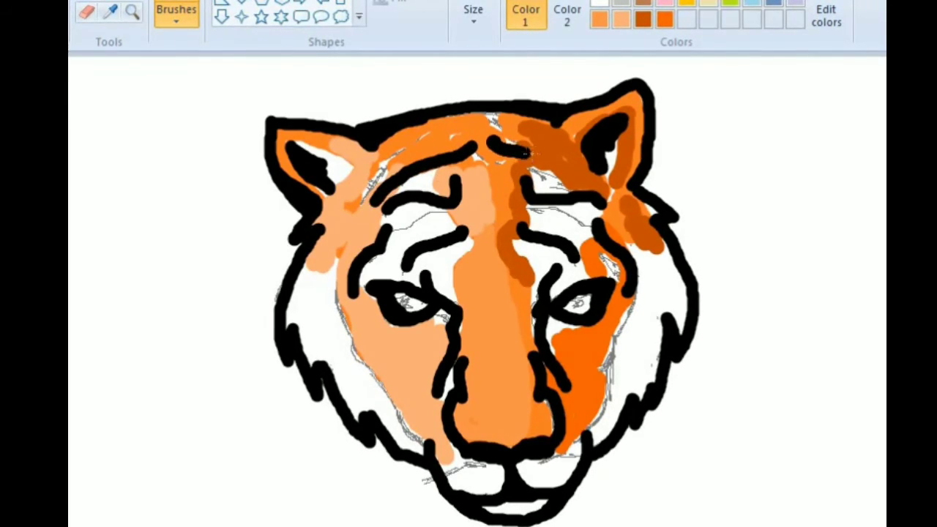
left_click_drag(529, 153, 595, 174)
- Add black stripes along the upper forehead down to the left temple and a short one below the right ear
left_click(402, 106)
mouse_move(439, 129)
left_mouse_down()
mouse_move(350, 205)
mouse_move(331, 248)
left_mouse_up()
left_click_drag(542, 141, 593, 156)
left_click_drag(619, 201, 639, 233)
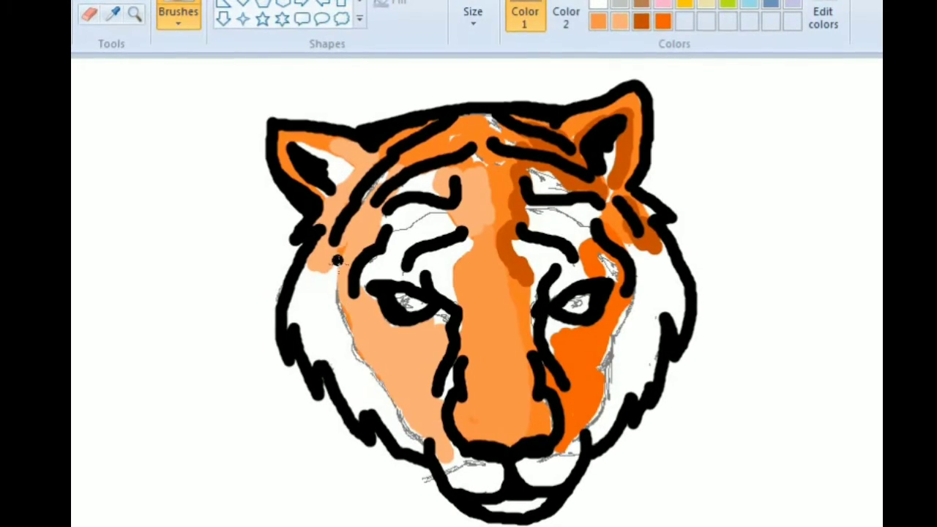
- Draw black contour stripes down both cheeks along the edges of the orange areas
left_click_drag(338, 263, 362, 347)
left_click_drag(643, 273, 611, 336)
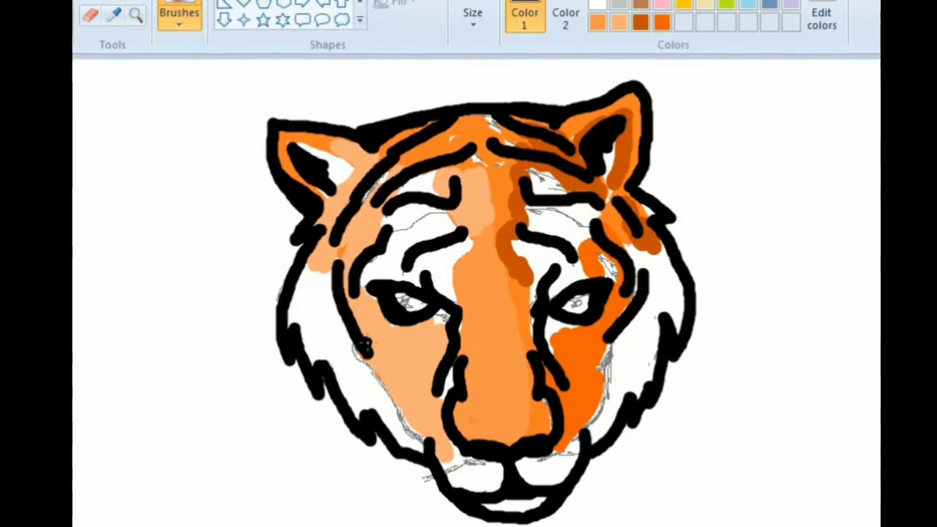
left_click_drag(369, 343, 395, 385)
left_click_drag(615, 340, 601, 403)
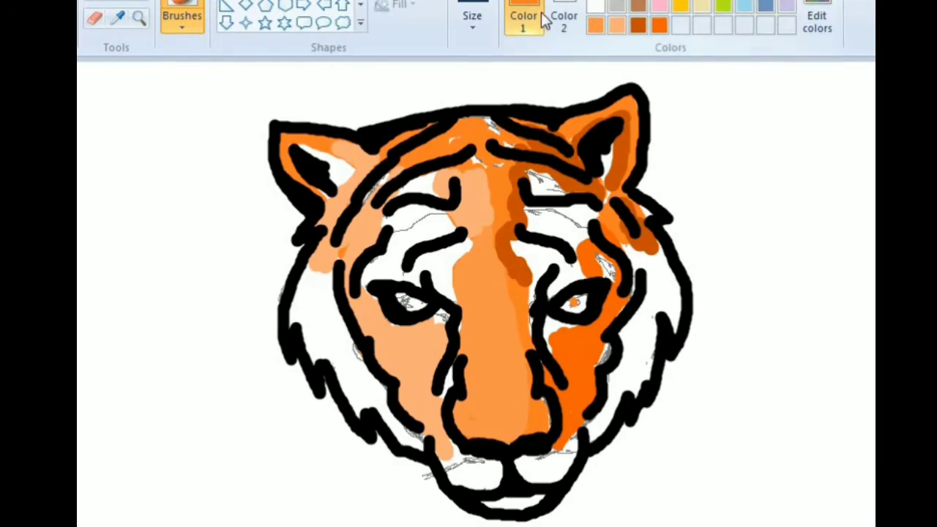
- Fill the irises of both eyes with orange
key("ctrl+Page_Up")
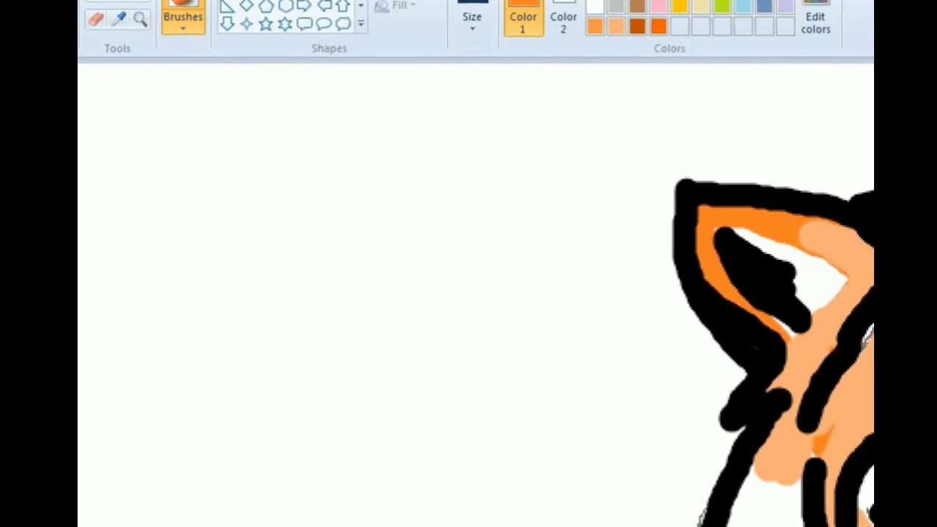
scroll(476, 292, "right", 8)
scroll(475, 293, "down", 4)
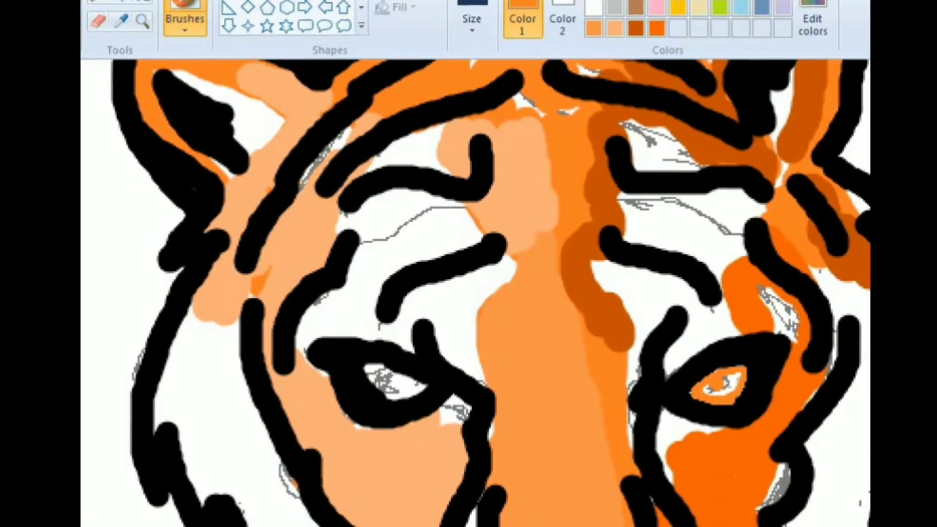
left_click_drag(707, 389, 727, 380)
mouse_move(423, 385)
left_mouse_down()
mouse_move(397, 369)
mouse_move(366, 388)
left_mouse_up()
left_click_drag(424, 390, 379, 388)
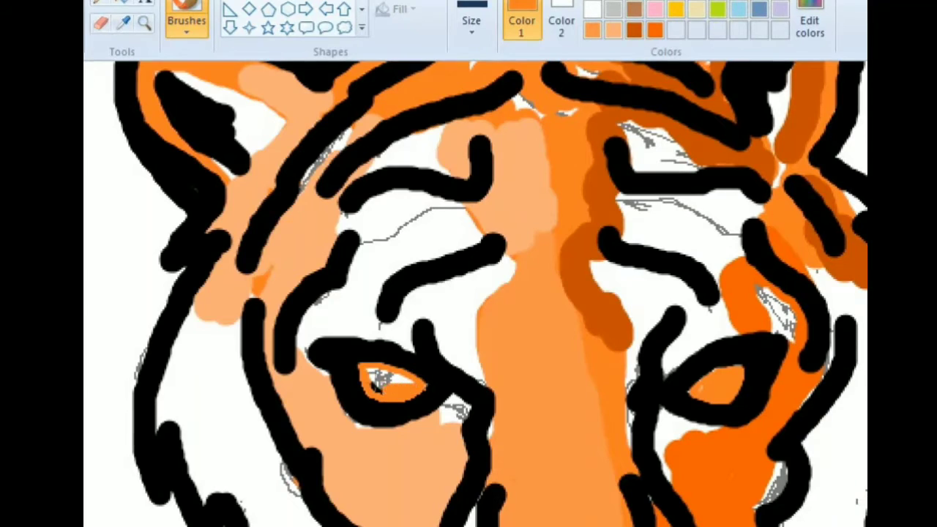
- Paint white over the sketch lines on the forehead and around the eyes, tapering the ends of the brow stripes
left_click(592, 0)
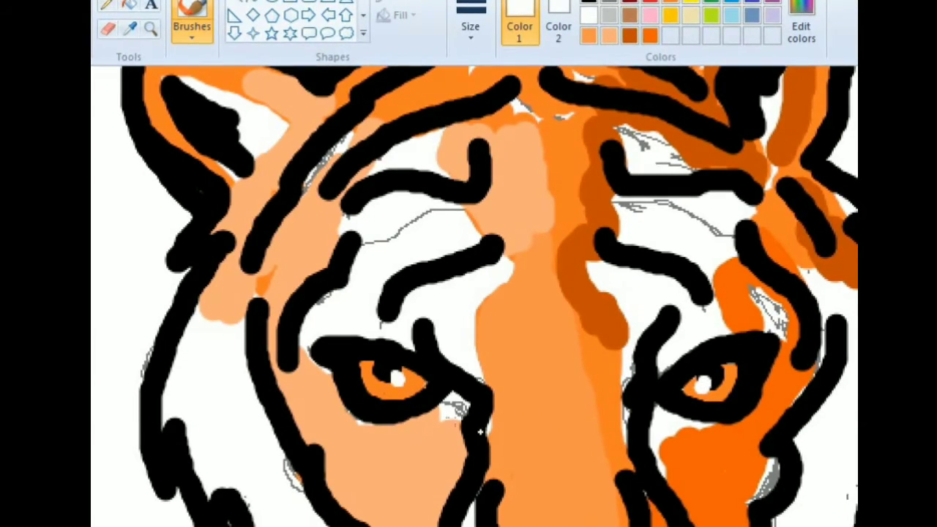
left_click_drag(622, 205, 721, 230)
left_click_drag(755, 294, 780, 330)
left_click_drag(668, 314, 631, 377)
left_click_drag(419, 319, 412, 344)
left_click_drag(505, 235, 468, 247)
left_click(594, 231)
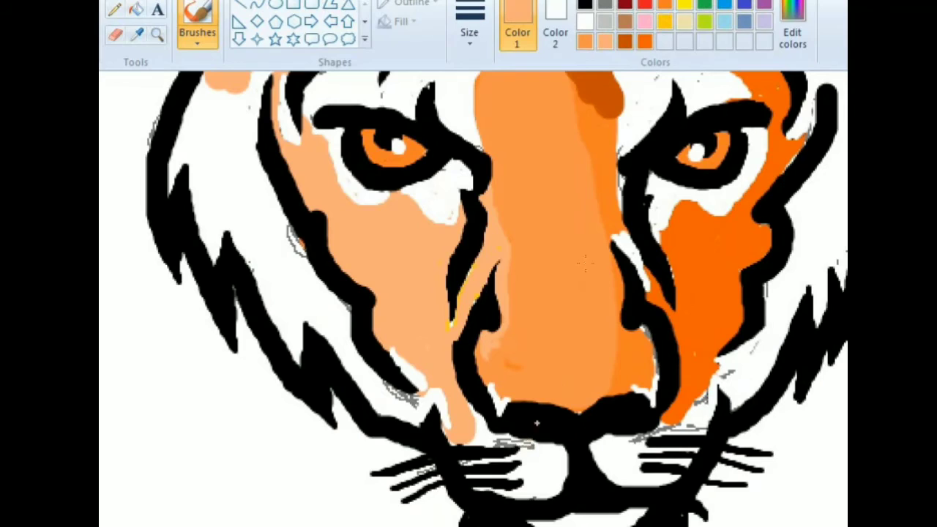
- Cover the stray sketch lines beside the left cheek stripe with white, and set the brush color to black
left_click(586, 22)
mouse_move(418, 404)
left_mouse_down()
mouse_move(389, 387)
mouse_move(410, 394)
left_mouse_up()
left_click_drag(290, 229, 295, 245)
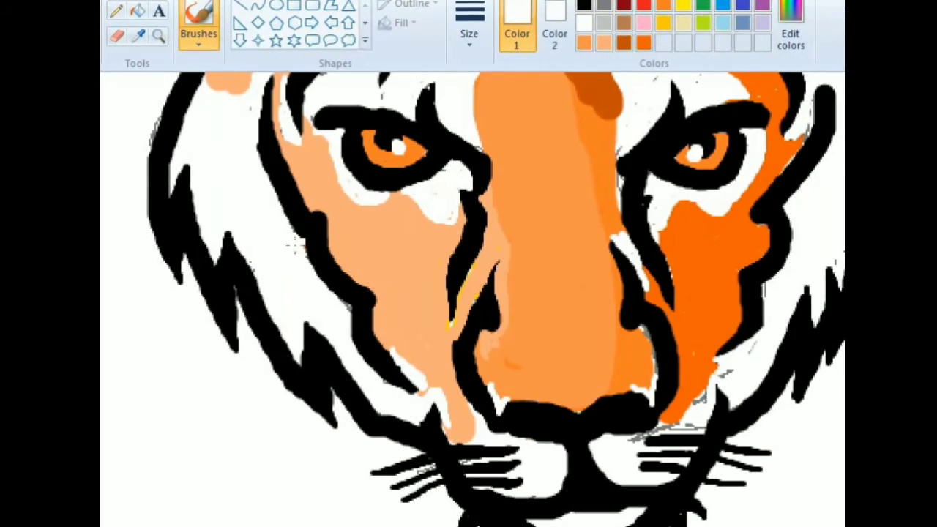
left_click(585, 7)
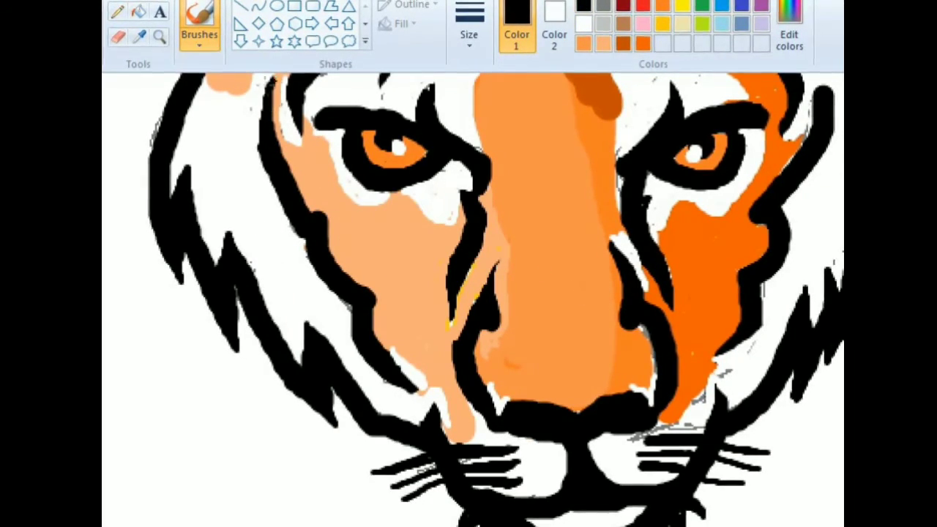
- Add jagged black fur tufts along the outer edges of both cheek stripes, and cover the stray sketch lines beside the muzzle with white
mouse_move(268, 94)
left_mouse_down()
mouse_move(234, 155)
mouse_move(257, 128)
mouse_move(244, 146)
mouse_move(248, 203)
mouse_move(277, 260)
mouse_move(259, 176)
mouse_move(270, 190)
mouse_move(253, 196)
mouse_move(262, 151)
left_mouse_up()
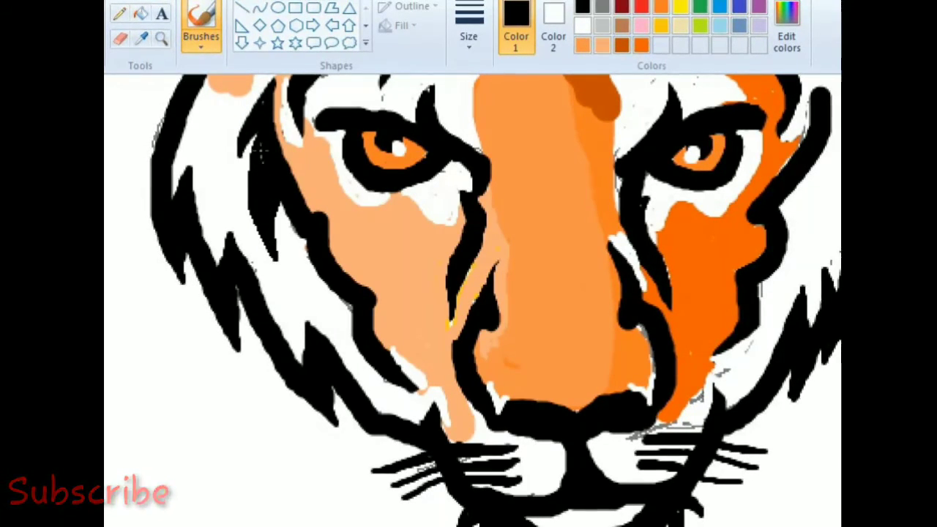
mouse_move(279, 201)
left_mouse_down()
mouse_move(293, 253)
mouse_move(311, 258)
mouse_move(283, 208)
mouse_move(300, 266)
mouse_move(321, 278)
mouse_move(331, 311)
mouse_move(328, 284)
left_mouse_up()
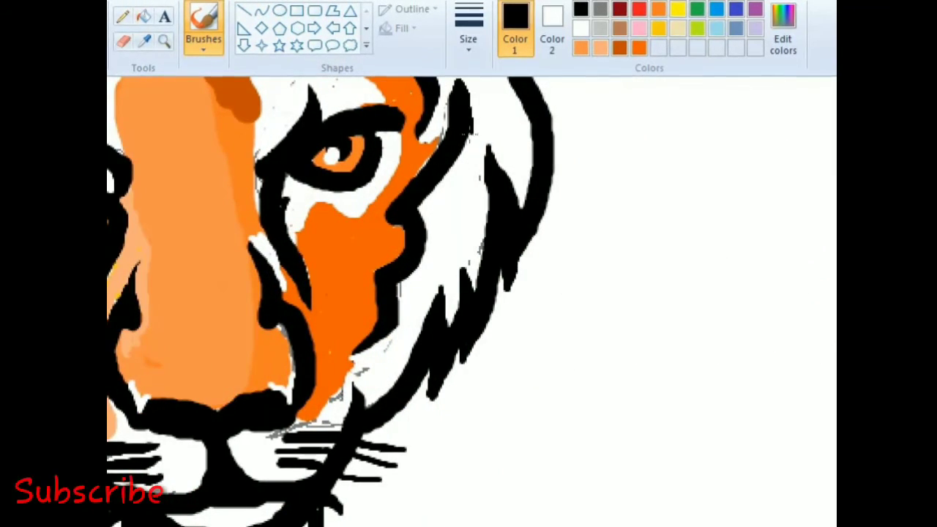
mouse_move(459, 149)
left_mouse_down()
mouse_move(418, 202)
mouse_move(454, 165)
left_mouse_up()
mouse_move(427, 211)
left_mouse_down()
mouse_move(418, 283)
mouse_move(426, 228)
left_mouse_up()
left_click_drag(413, 276, 388, 346)
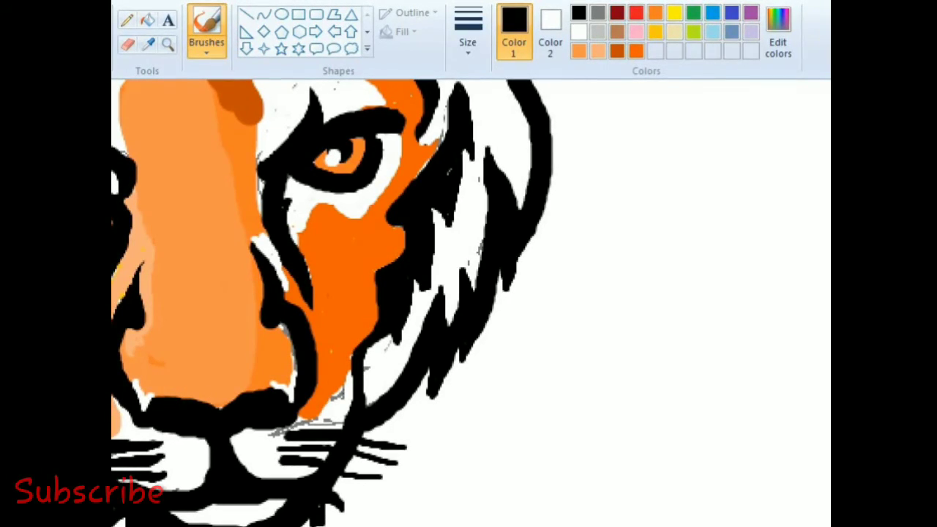
left_click(579, 32)
left_click_drag(348, 381, 297, 422)
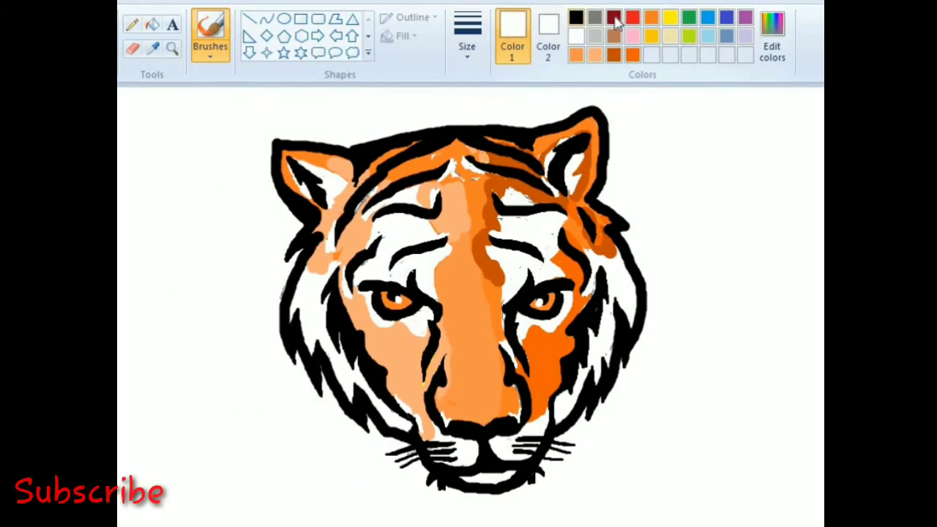
- Mix a custom dark yellow and brush a wide, scalloped band of it around the whole tiger head
left_click(651, 35)
left_click(771, 60)
left_click_drag(687, 251, 687, 258)
left_click(350, 403)
left_click(211, 56)
left_click(213, 87)
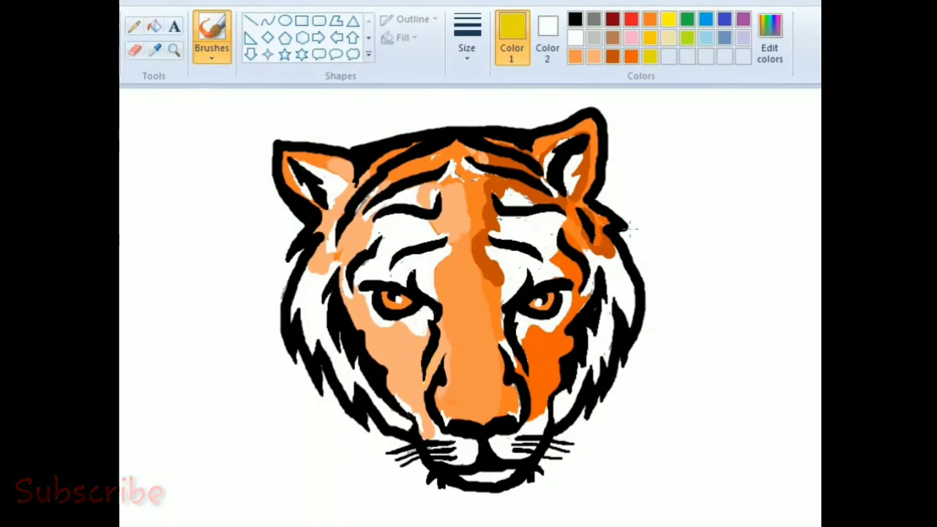
mouse_move(204, 157)
left_mouse_down()
mouse_move(288, 98)
mouse_move(476, 93)
mouse_move(662, 109)
mouse_move(659, 168)
mouse_move(688, 297)
mouse_move(568, 501)
mouse_move(357, 511)
mouse_move(236, 335)
mouse_move(197, 176)
mouse_move(241, 329)
mouse_move(308, 415)
left_mouse_up()
- Mix a darker olive yellow and fill the white background outside the yellow band with it
left_click(158, 30)
left_click(610, 123)
left_click(765, 51)
left_click_drag(689, 292, 688, 273)
left_click(350, 397)
left_click(180, 379)
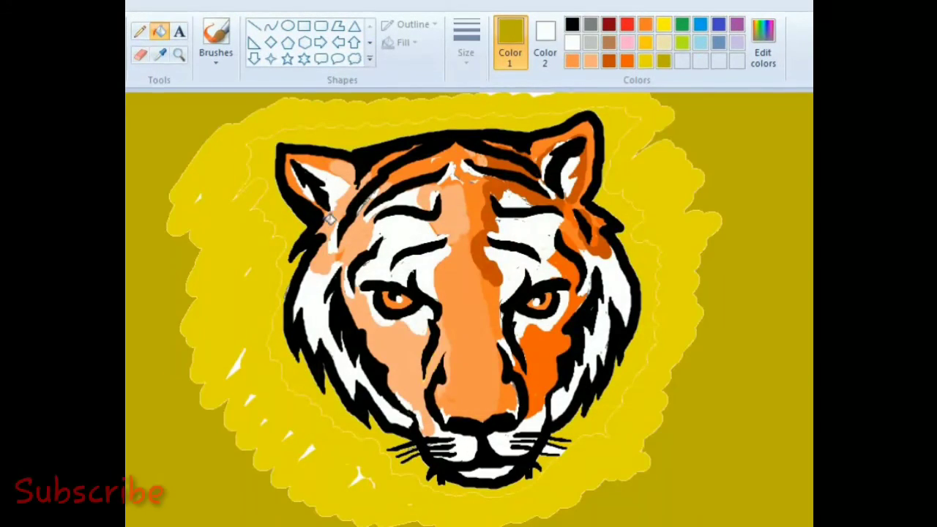
- Mix a bright yellow and brush loose zigzag strokes over the olive background on both sides of the head
left_click(664, 28)
left_click(761, 51)
left_click_drag(685, 241, 685, 235)
left_click(351, 400)
left_click(217, 35)
mouse_move(173, 122)
left_mouse_down()
mouse_move(152, 167)
mouse_move(133, 412)
mouse_move(220, 476)
mouse_move(366, 513)
left_mouse_up()
mouse_move(662, 102)
left_mouse_down()
mouse_move(732, 183)
mouse_move(783, 295)
mouse_move(725, 469)
mouse_move(776, 512)
left_mouse_up()
- Mix a pale yellow and brush zigzag strokes between the bright yellow strokes and the dark yellow band on both sides
left_click(759, 52)
left_click(352, 399)
mouse_move(236, 103)
left_mouse_down()
mouse_move(213, 128)
mouse_move(192, 359)
mouse_move(319, 510)
mouse_move(415, 523)
left_mouse_up()
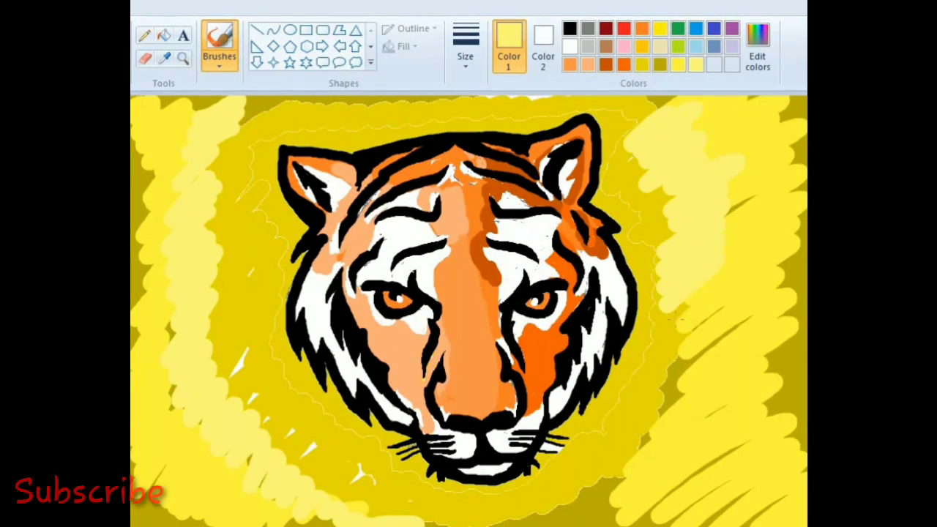